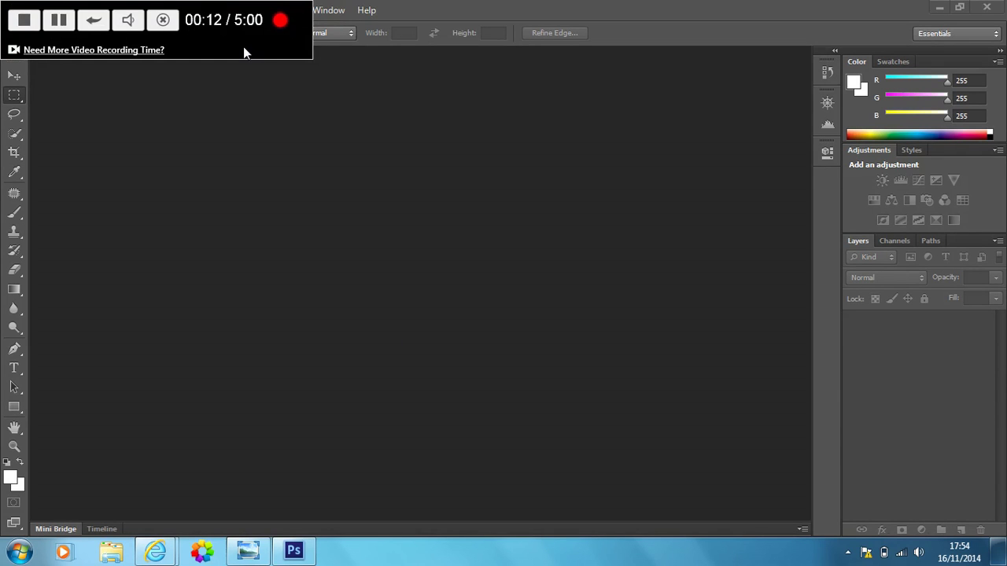
pyautogui.moveTo(243, 46); pyautogui.dragTo(558, 565)
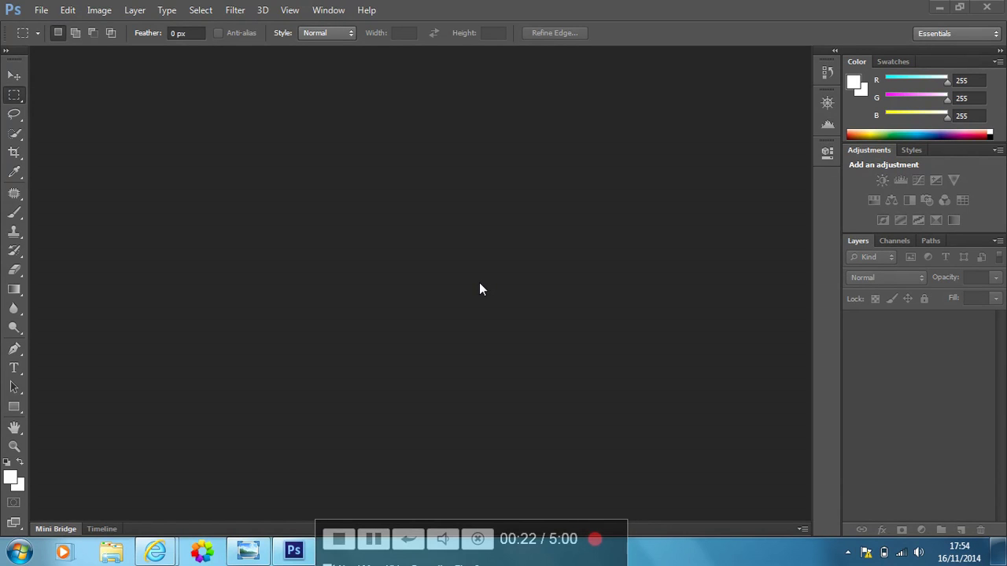
# Step: Open the portrait photo 1386157_91252172 and the sunset photo 1443327_70619711 from My Pictures
pyautogui.click(41, 9)
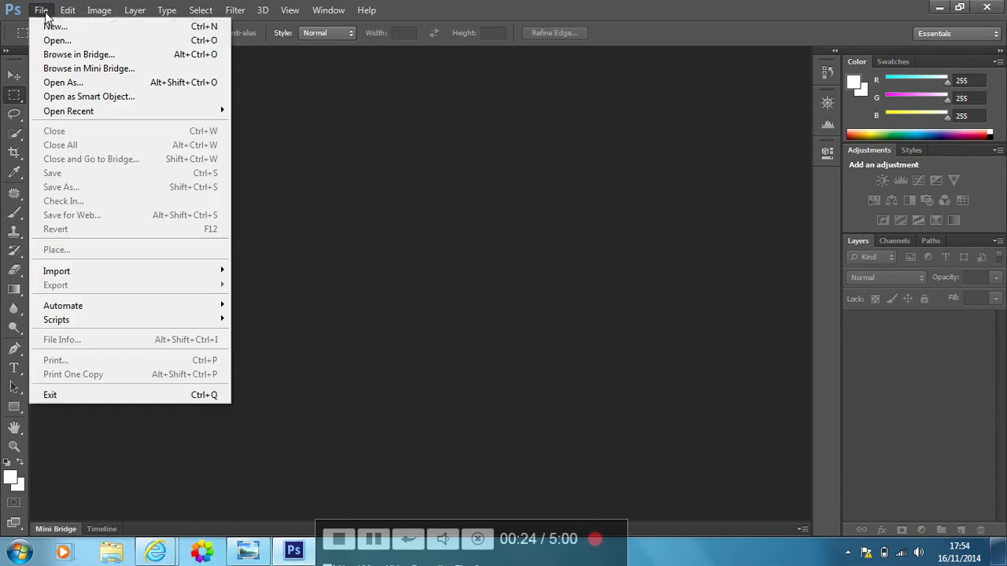
pyautogui.click(61, 42)
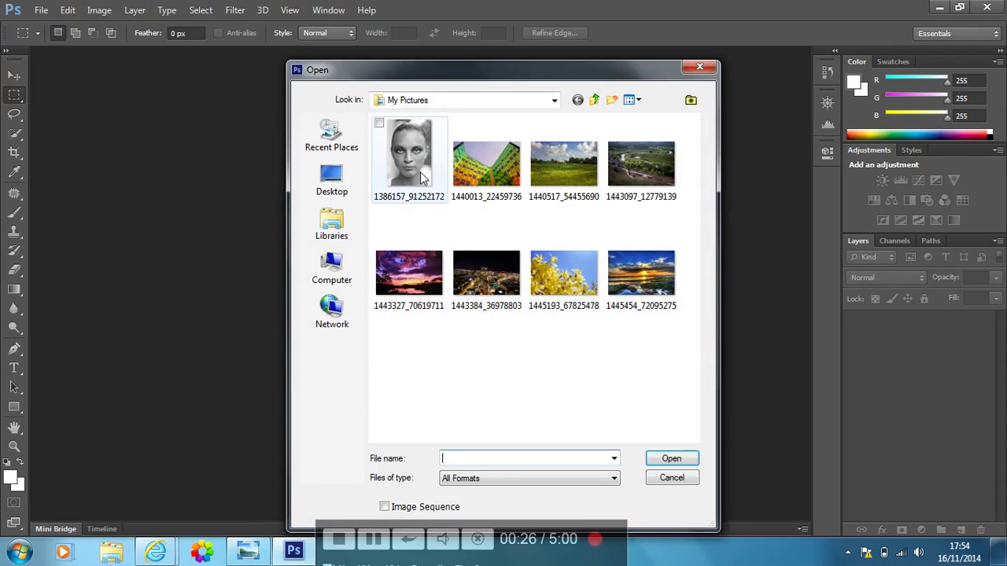
pyautogui.doubleClick(419, 174)
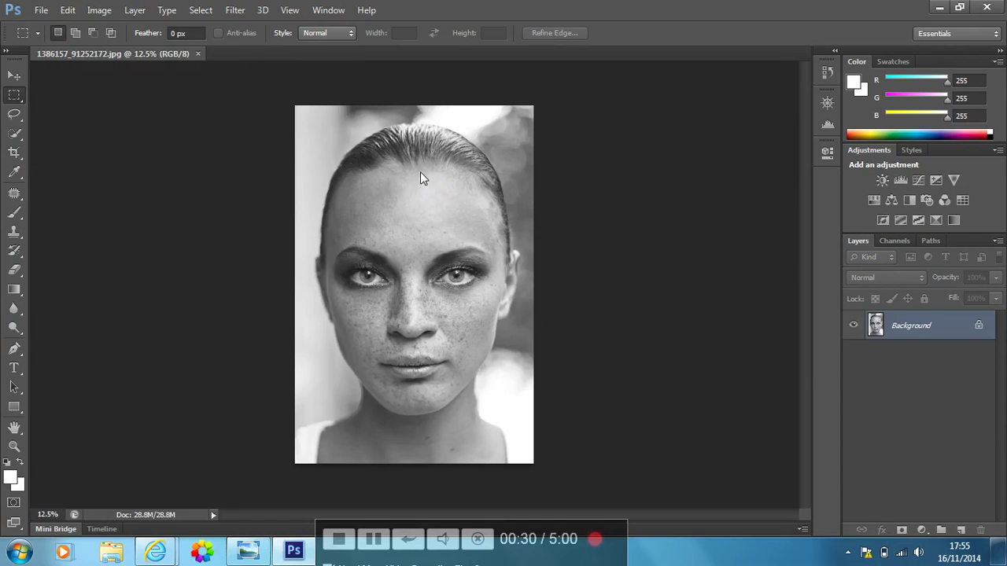
pyautogui.click(41, 9)
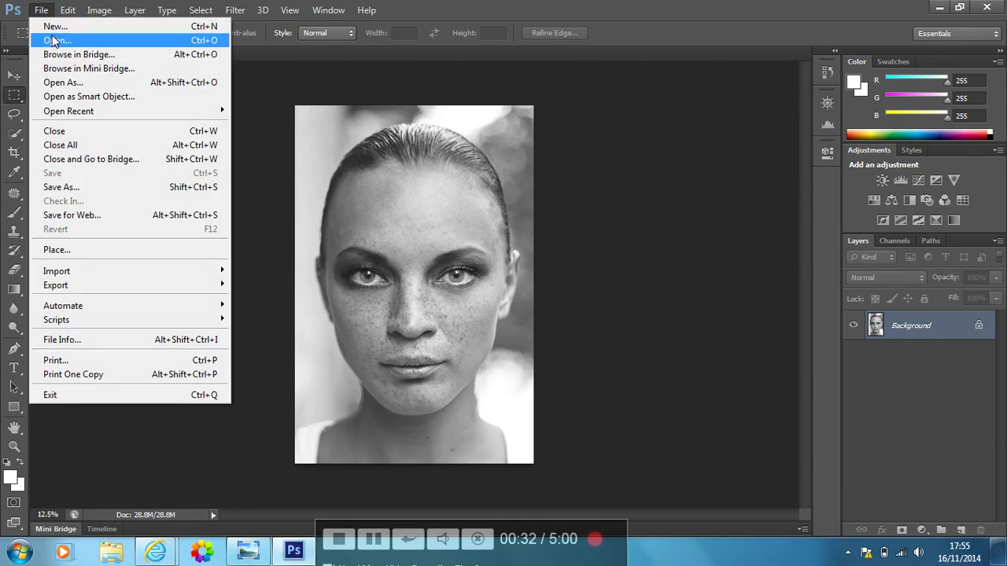
pyautogui.click(52, 37)
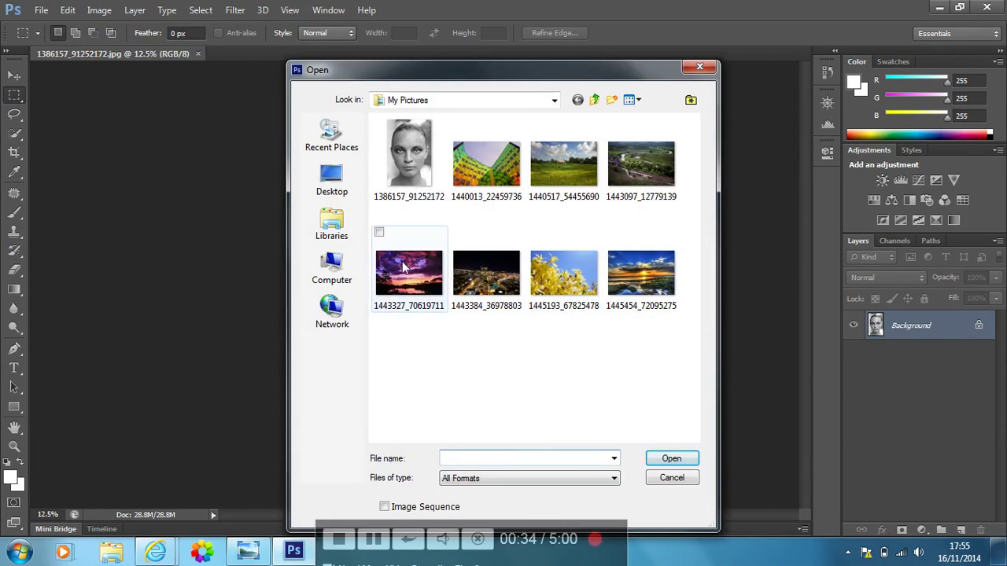
pyautogui.doubleClick(402, 262)
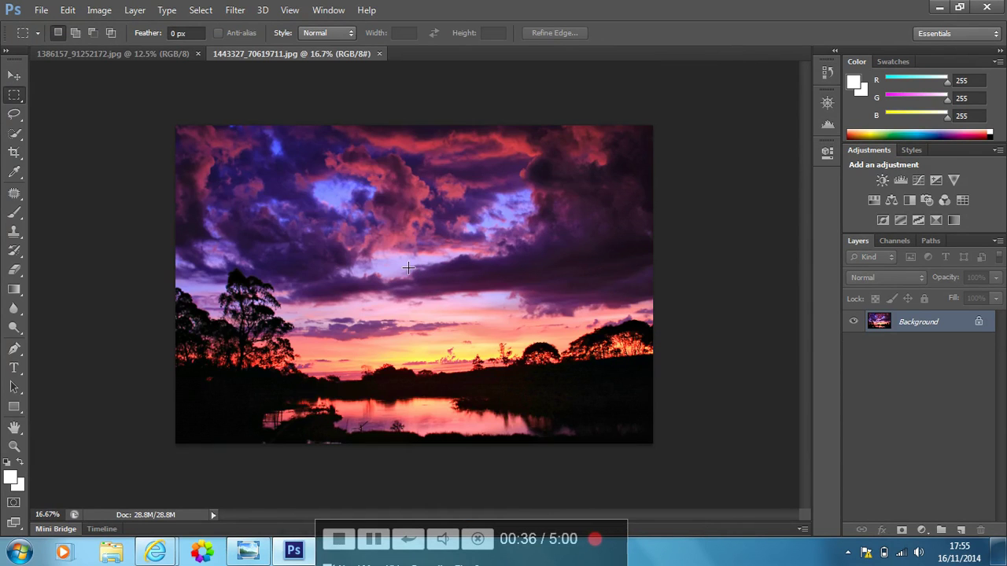
# Step: Copy the entire sunset image and paste it into the portrait document as a new layer
pyautogui.click(206, 11)
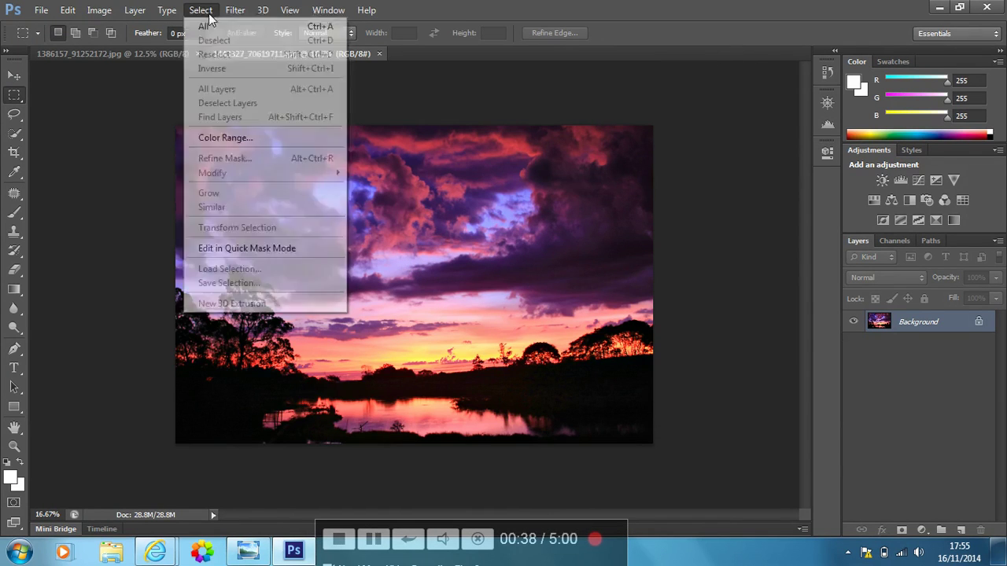
pyautogui.click(217, 27)
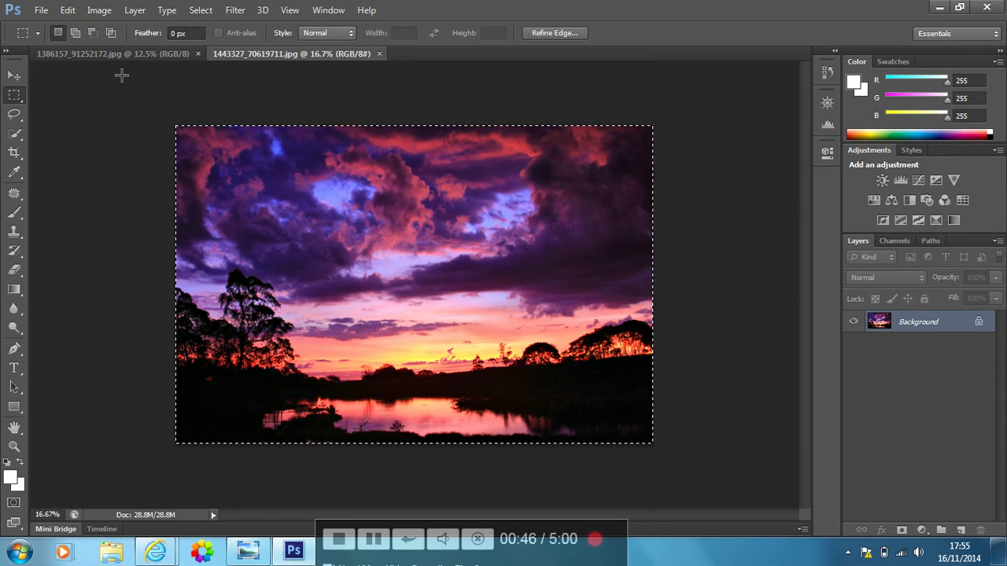
pyautogui.click(75, 10)
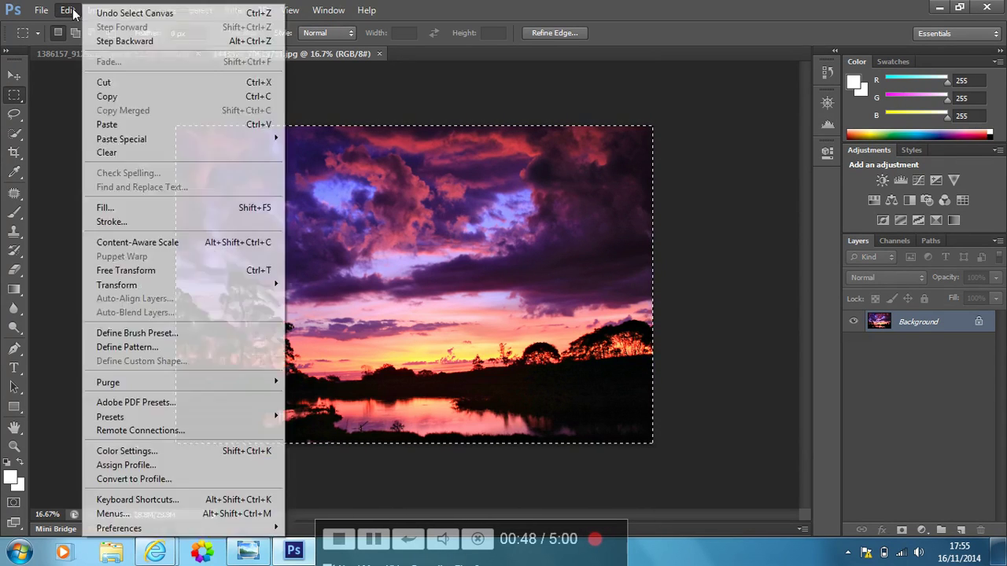
pyautogui.click(112, 95)
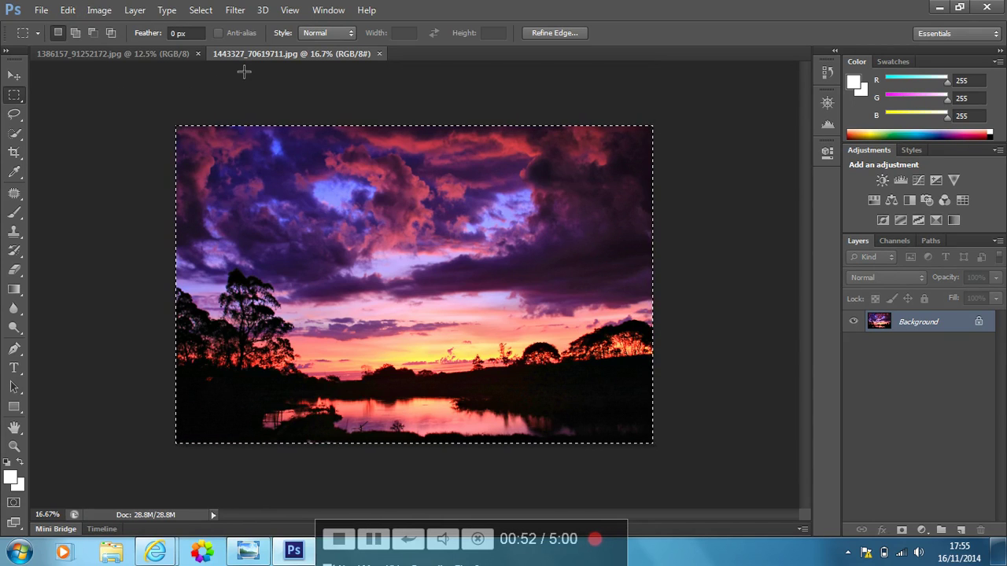
pyautogui.click(172, 53)
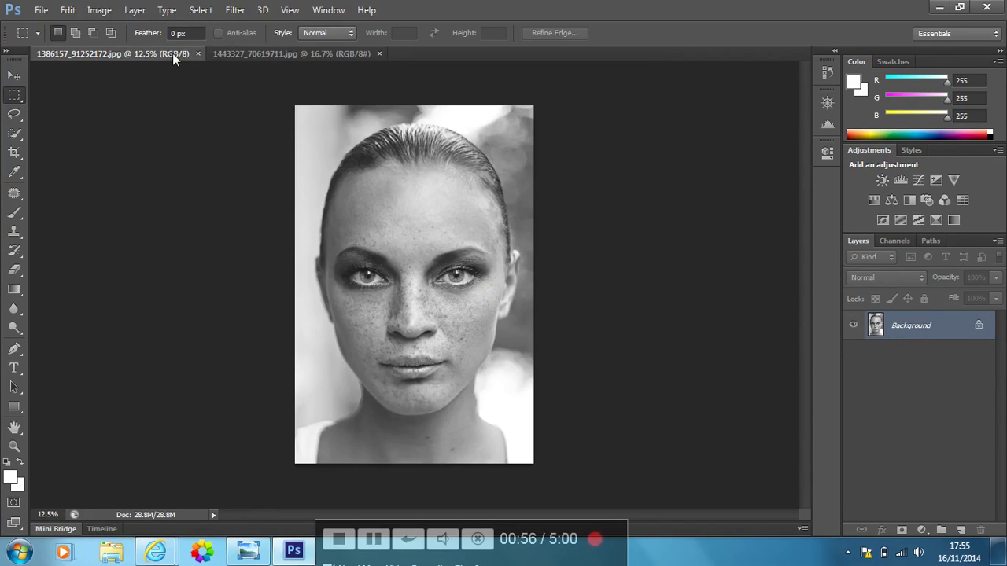
pyautogui.click(73, 10)
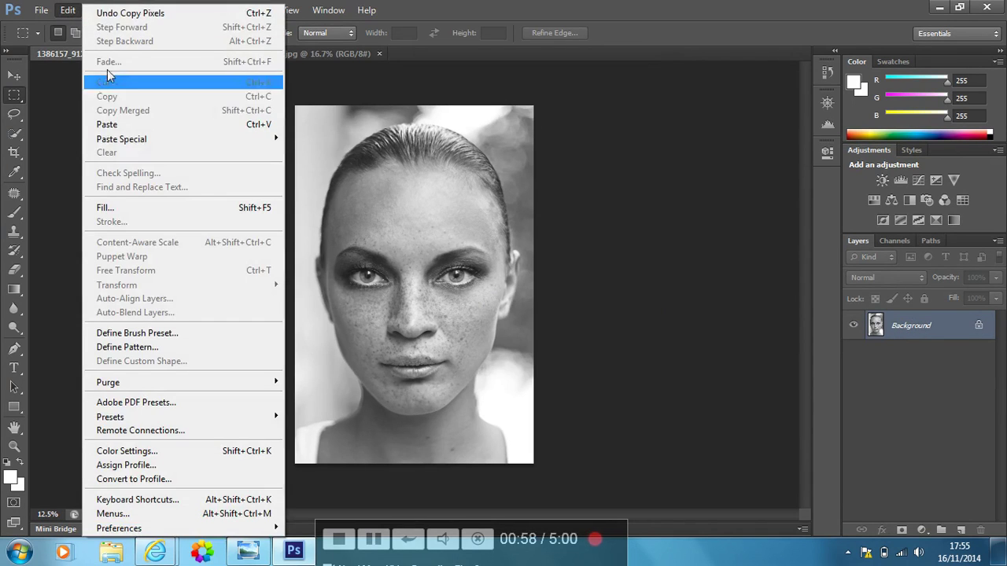
pyautogui.click(129, 127)
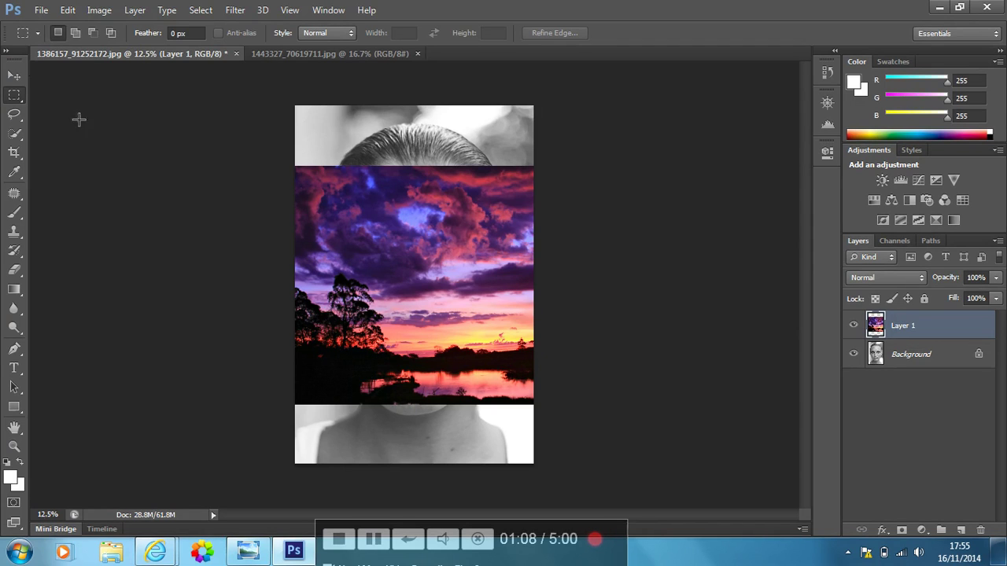
# Step: Switch to the Move tool and make sure Show Transform Controls is enabled for the sunset layer
pyautogui.click(15, 77)
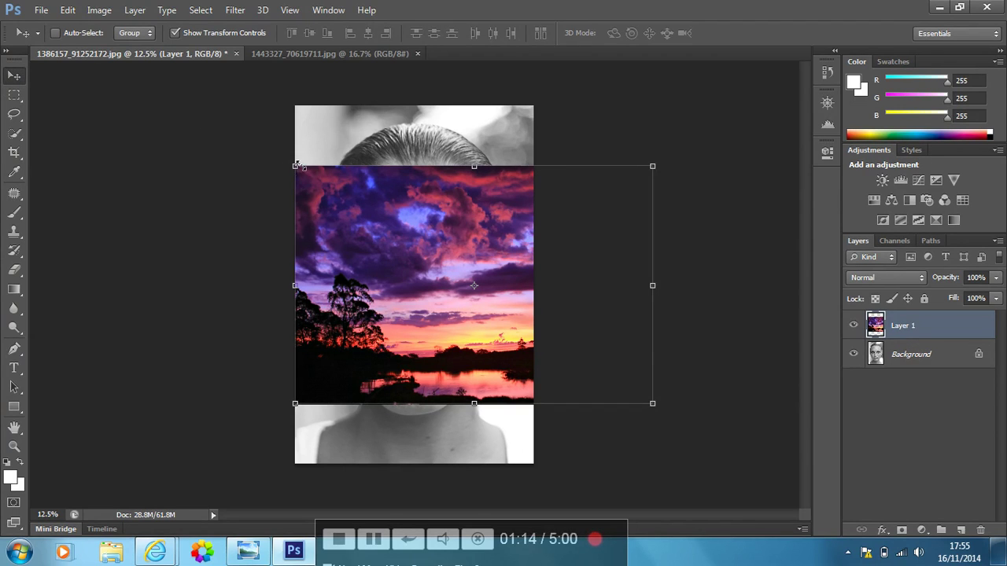
pyautogui.click(176, 33)
pyautogui.click(175, 33)
pyautogui.click(174, 33)
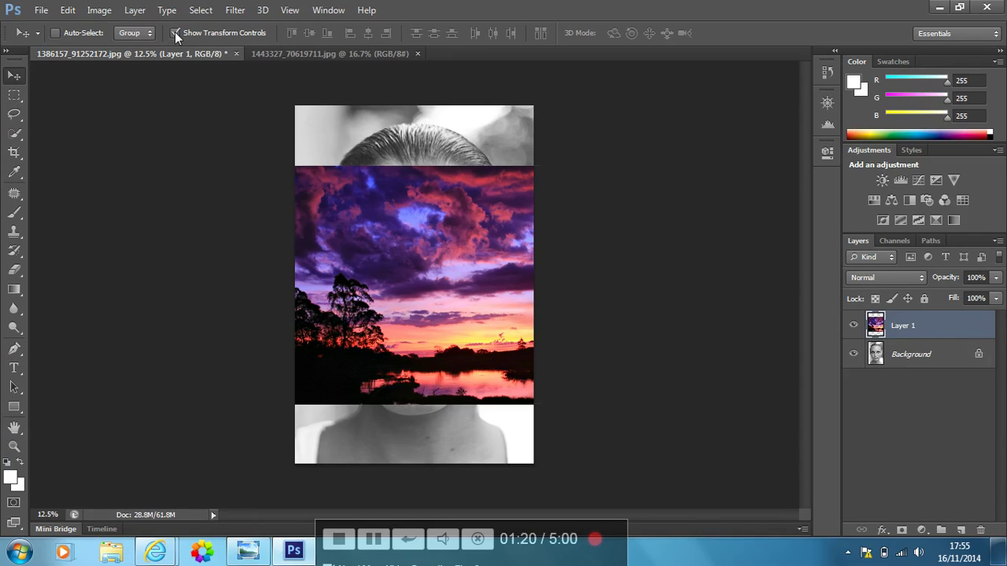
pyautogui.click(175, 34)
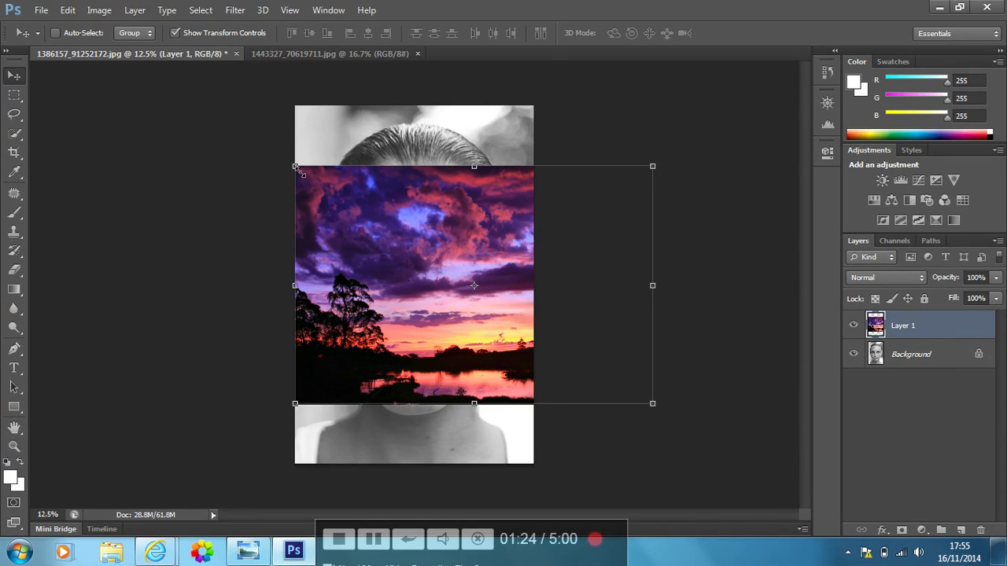
# Step: Scale the sunset layer proportionally to about 132%, shift it so its left edge meets the side of the face, and apply the transform
pyautogui.moveTo(294, 166); pyautogui.dragTo(204, 134)
pyautogui.moveTo(392, 163); pyautogui.dragTo(475, 219)
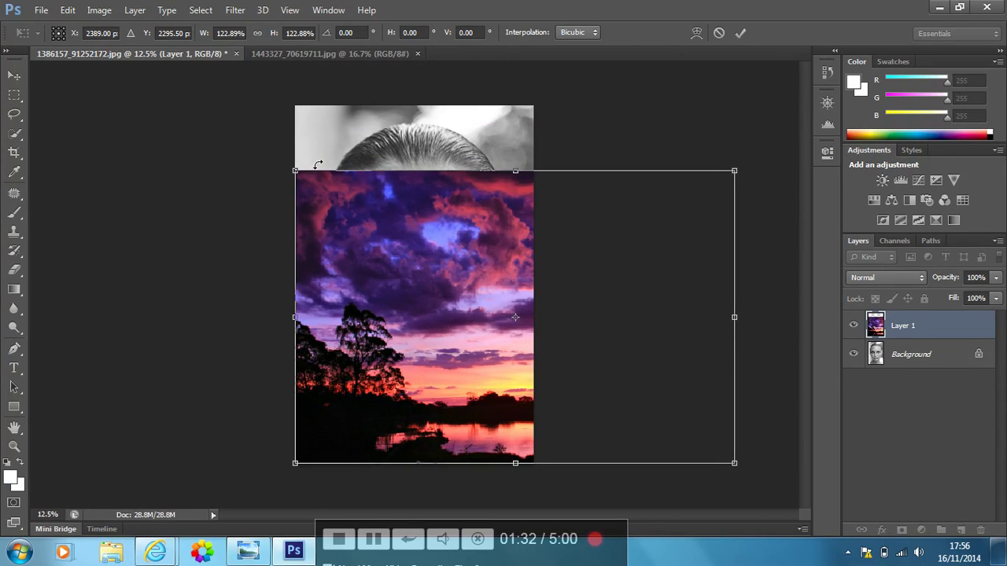
pyautogui.moveTo(304, 175); pyautogui.dragTo(272, 153)
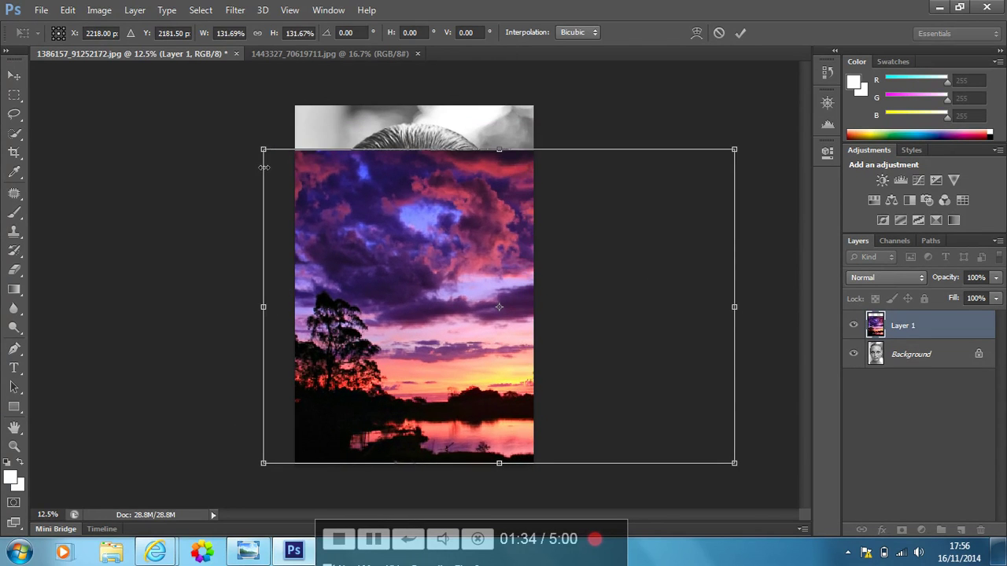
pyautogui.moveTo(371, 182); pyautogui.dragTo(428, 185)
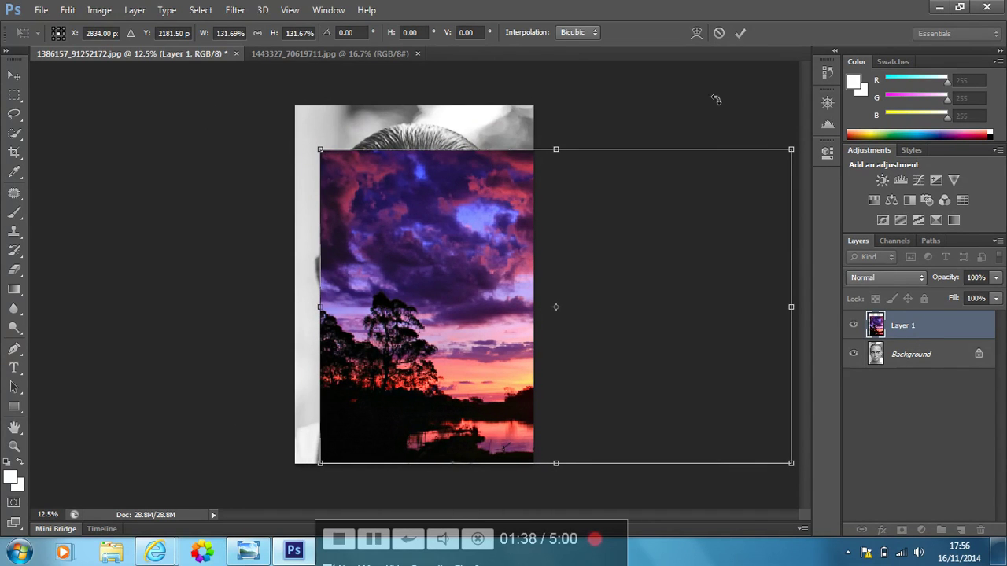
pyautogui.click(743, 33)
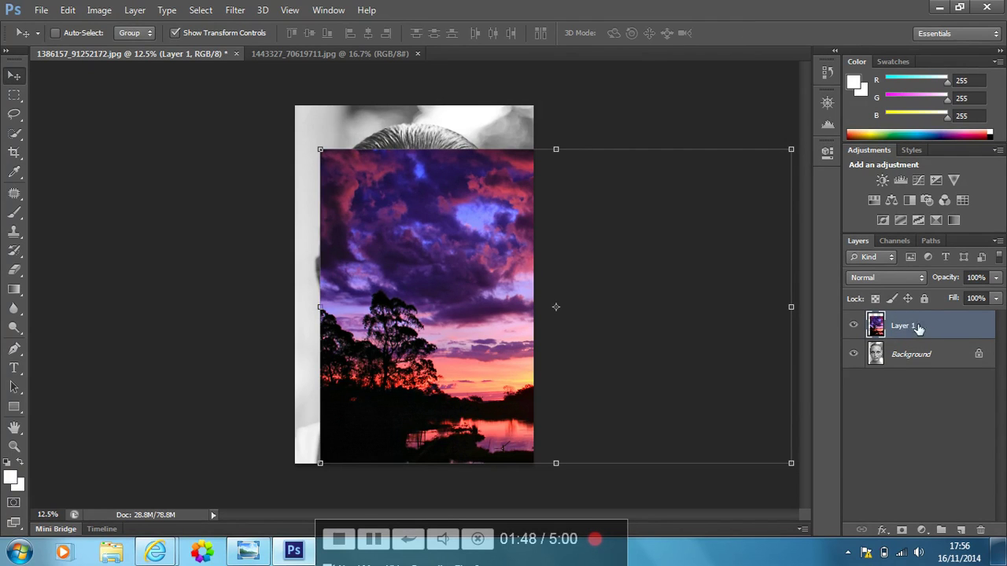
# Step: Lower the sunset layer's opacity to 41% and add a Hide All layer mask to it
pyautogui.click(996, 277)
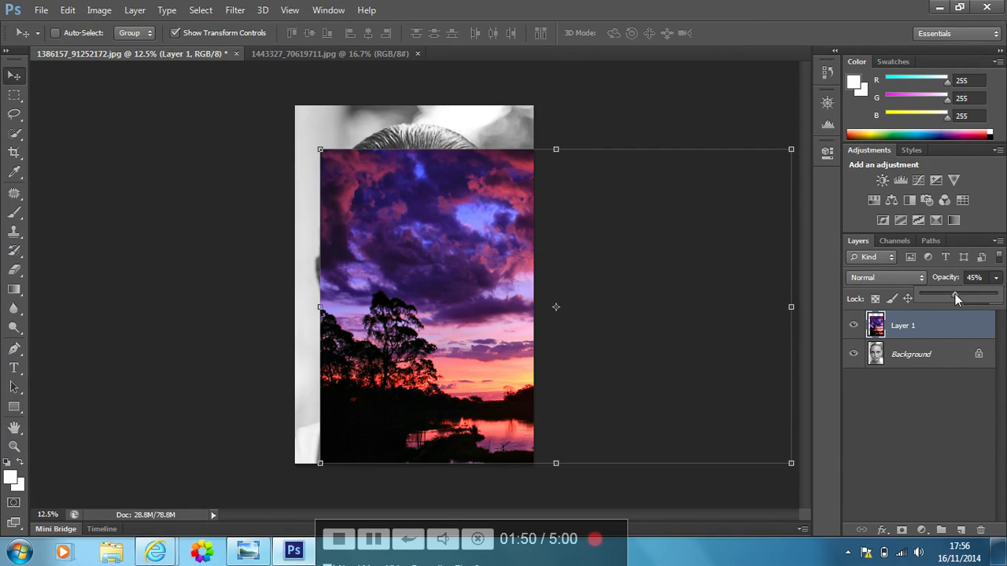
pyautogui.moveTo(947, 290); pyautogui.dragTo(952, 295)
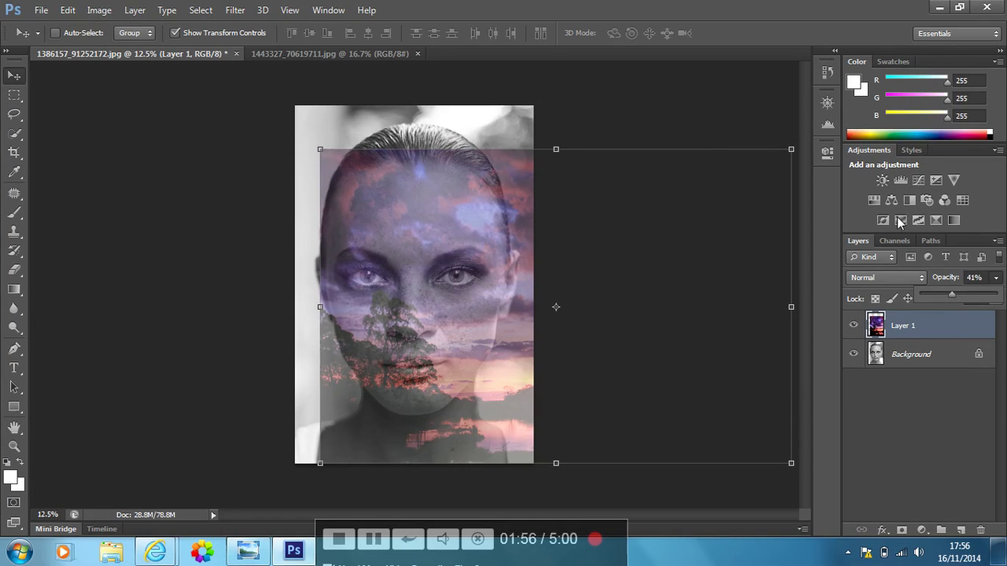
pyautogui.click(141, 10)
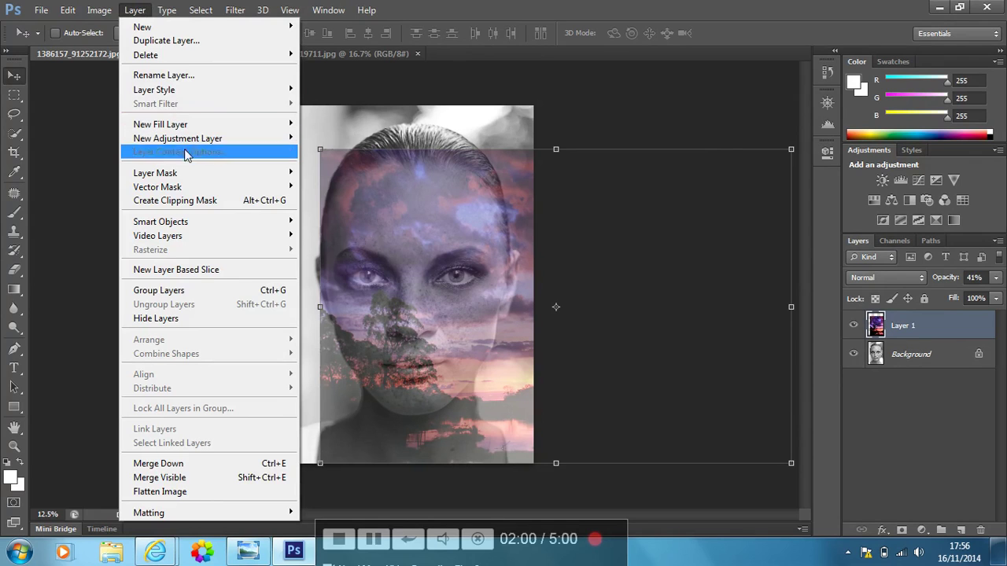
pyautogui.moveTo(192, 174)
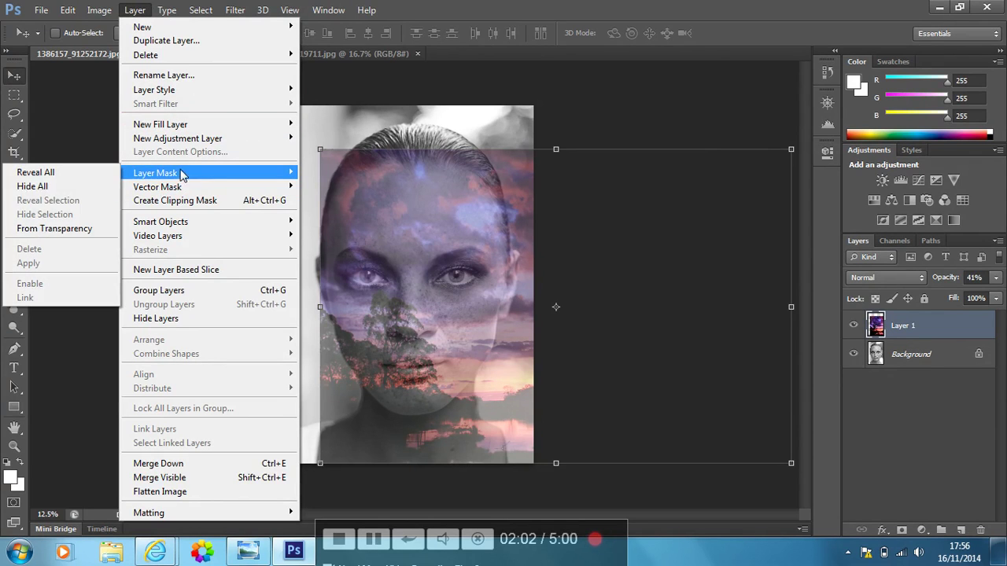
pyautogui.click(83, 186)
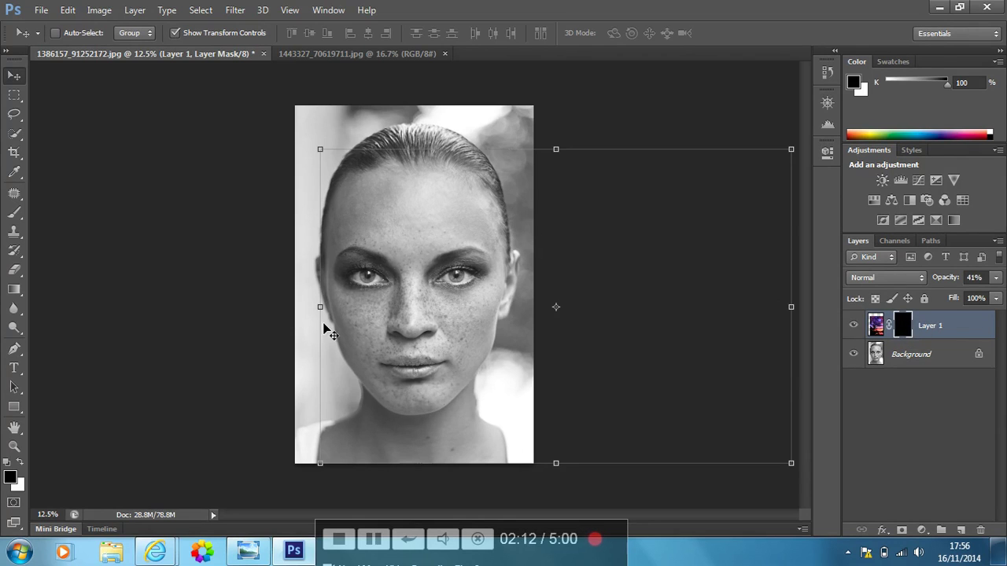
# Step: Choose the Brush tool and set the foreground color to near-black #040101
pyautogui.click(15, 212)
pyautogui.click(62, 211)
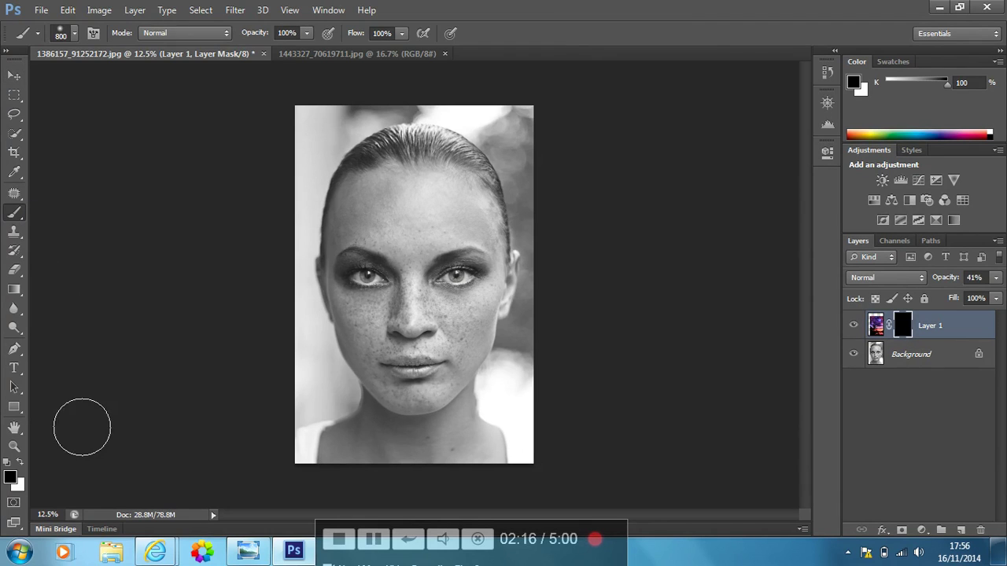
pyautogui.click(12, 480)
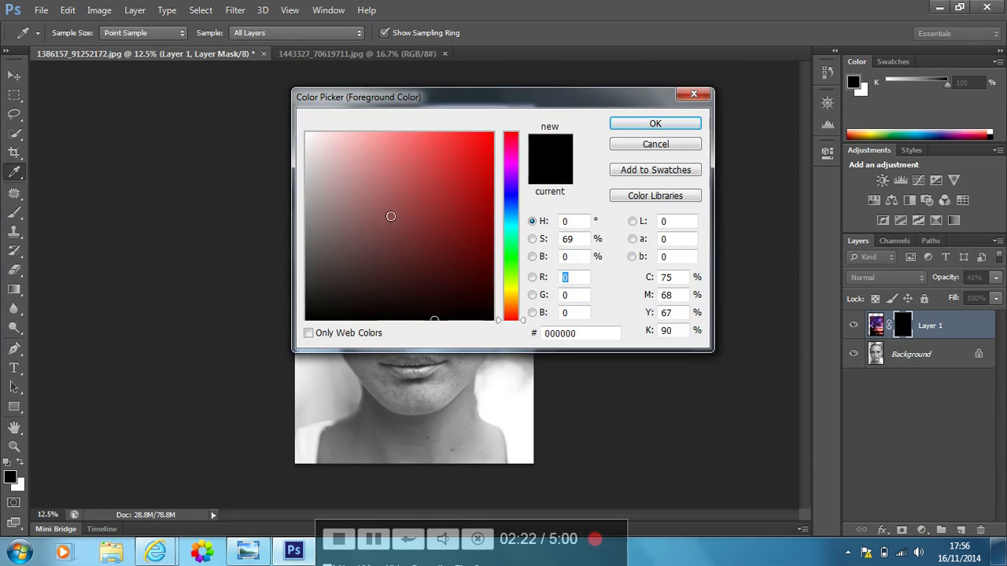
pyautogui.moveTo(408, 234); pyautogui.dragTo(433, 317)
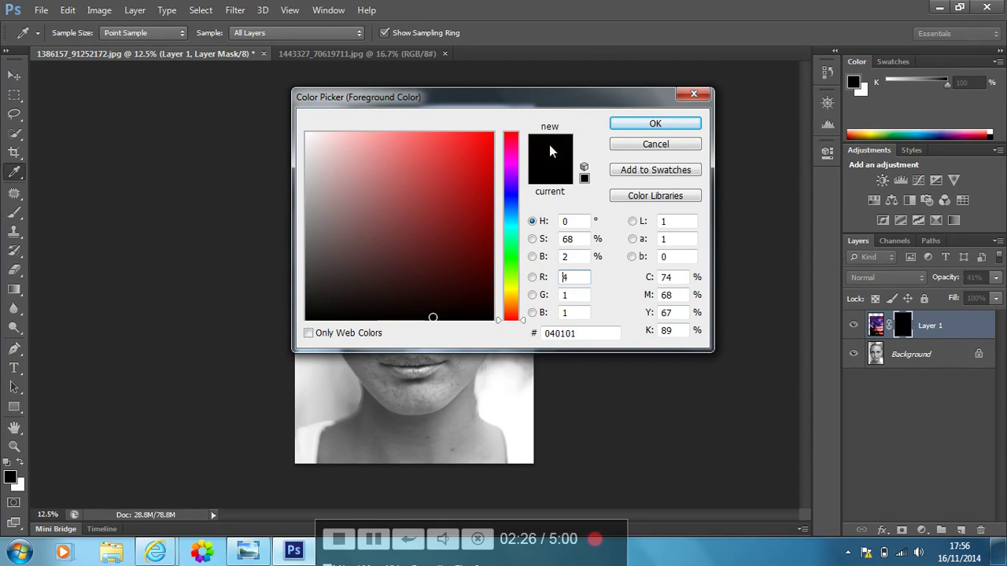
pyautogui.click(652, 123)
pyautogui.press('b')
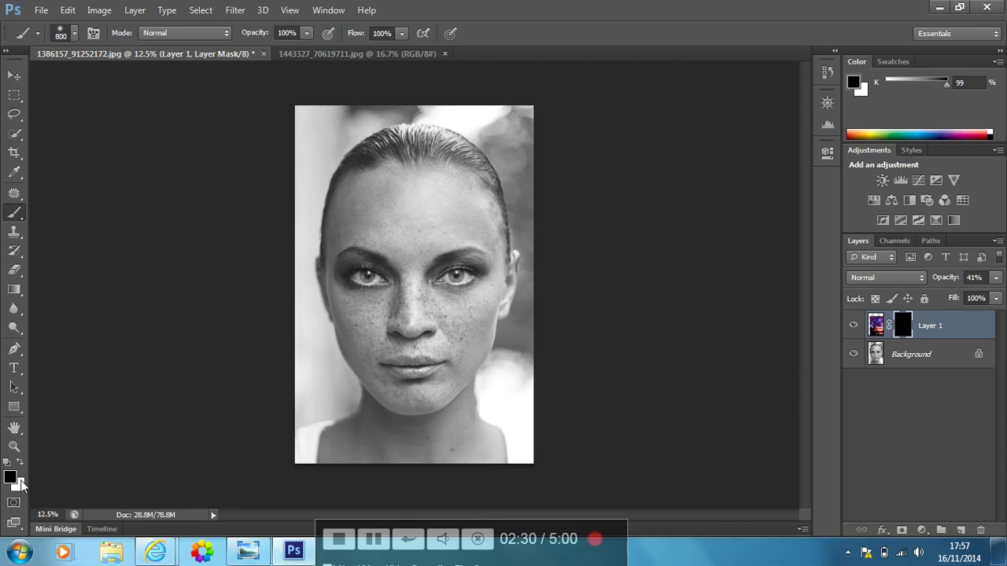
# Step: Paint white on the layer mask over the face and neck to reveal the sunset there
pyautogui.click(21, 467)
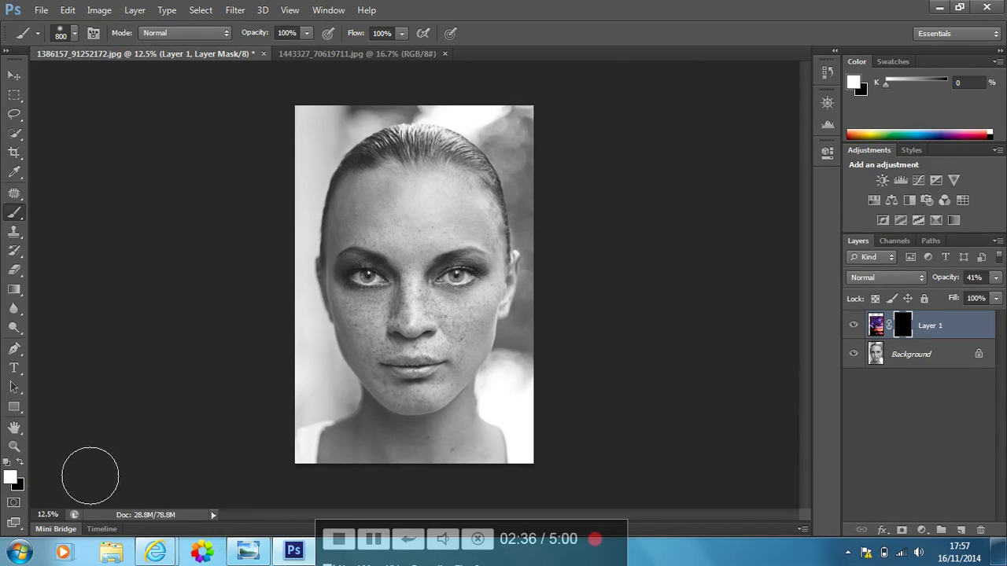
pyautogui.moveTo(408, 333)
pyautogui.mouseDown()
pyautogui.moveTo(396, 283)
pyautogui.moveTo(396, 333)
pyautogui.moveTo(435, 408)
pyautogui.moveTo(480, 348)
pyautogui.moveTo(479, 272)
pyautogui.moveTo(427, 257)
pyautogui.moveTo(393, 284)
pyautogui.moveTo(399, 223)
pyautogui.moveTo(450, 221)
pyautogui.moveTo(495, 246)
pyautogui.moveTo(506, 330)
pyautogui.moveTo(489, 401)
pyautogui.moveTo(409, 478)
pyautogui.moveTo(374, 480)
pyautogui.moveTo(503, 479)
pyautogui.mouseUp()
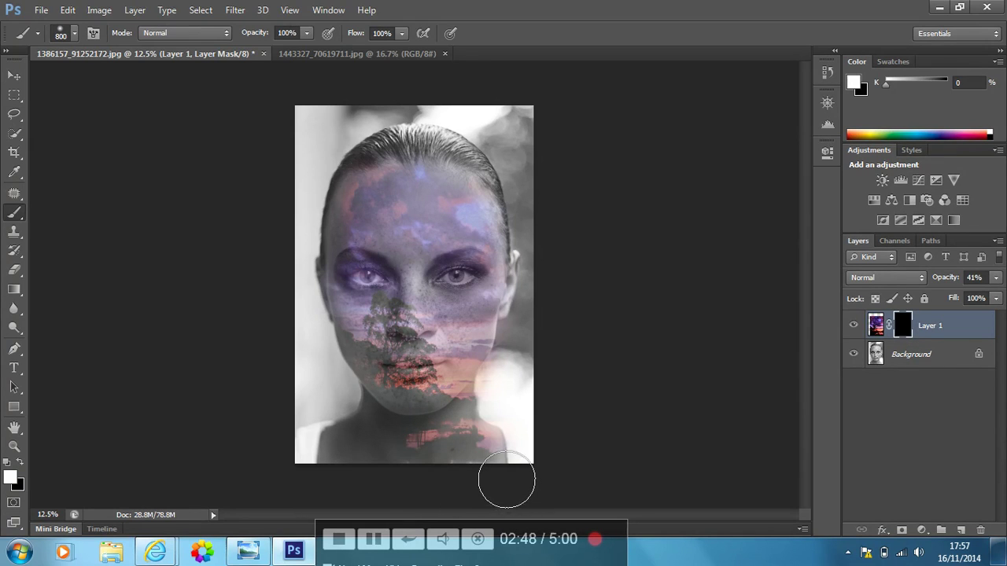
pyautogui.moveTo(432, 356)
pyautogui.mouseDown()
pyautogui.moveTo(378, 313)
pyautogui.moveTo(374, 287)
pyautogui.moveTo(396, 241)
pyautogui.moveTo(465, 232)
pyautogui.moveTo(512, 296)
pyautogui.moveTo(493, 383)
pyautogui.moveTo(357, 385)
pyautogui.moveTo(400, 409)
pyautogui.mouseUp()
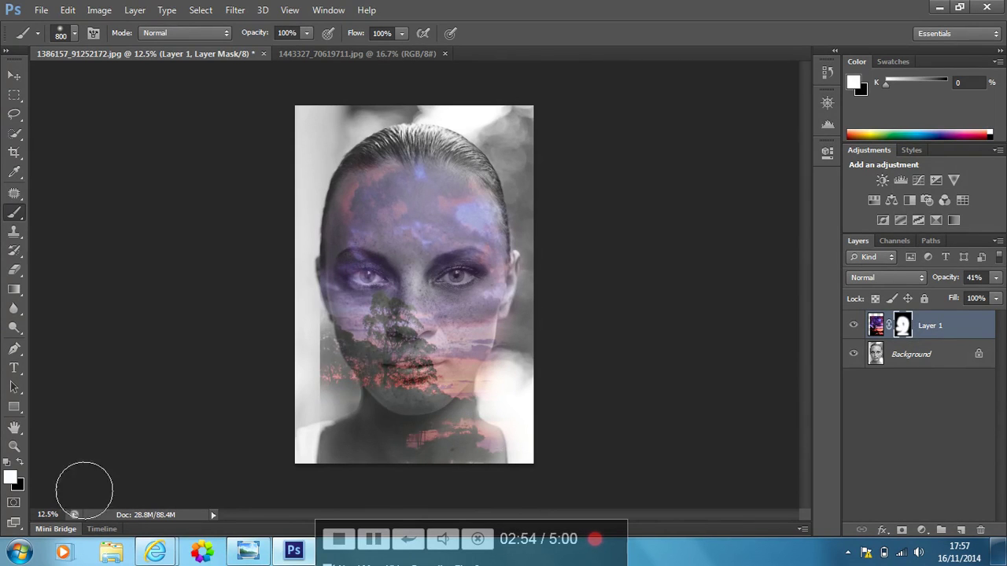
# Step: Paint black on the layer mask to remove the sunset spill from the background beside the woman's jaw and neck
pyautogui.click(19, 464)
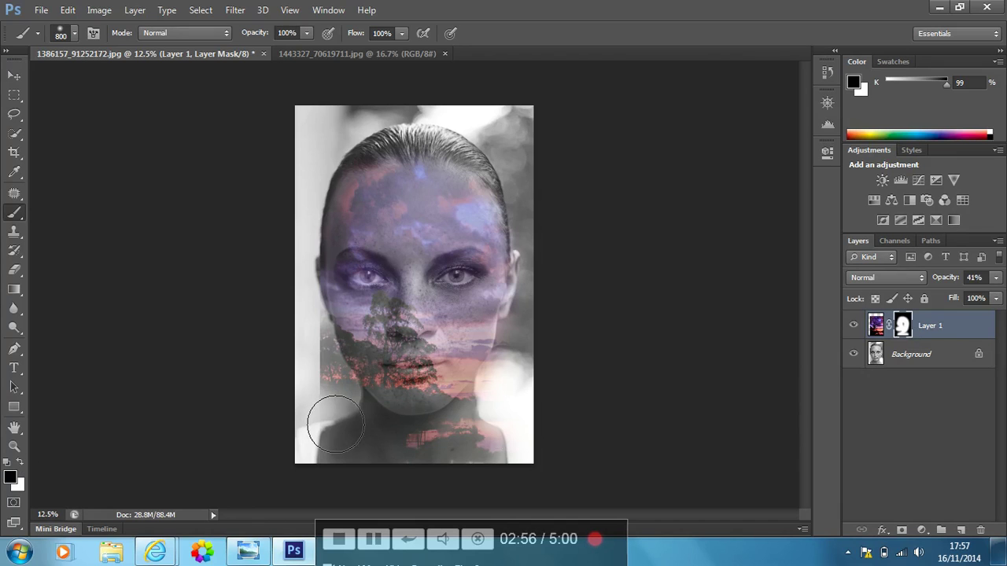
pyautogui.moveTo(335, 425)
pyautogui.mouseDown()
pyautogui.moveTo(364, 416)
pyautogui.moveTo(332, 344)
pyautogui.moveTo(358, 426)
pyautogui.moveTo(344, 395)
pyautogui.moveTo(343, 369)
pyautogui.moveTo(353, 408)
pyautogui.moveTo(337, 336)
pyautogui.moveTo(351, 412)
pyautogui.mouseUp()
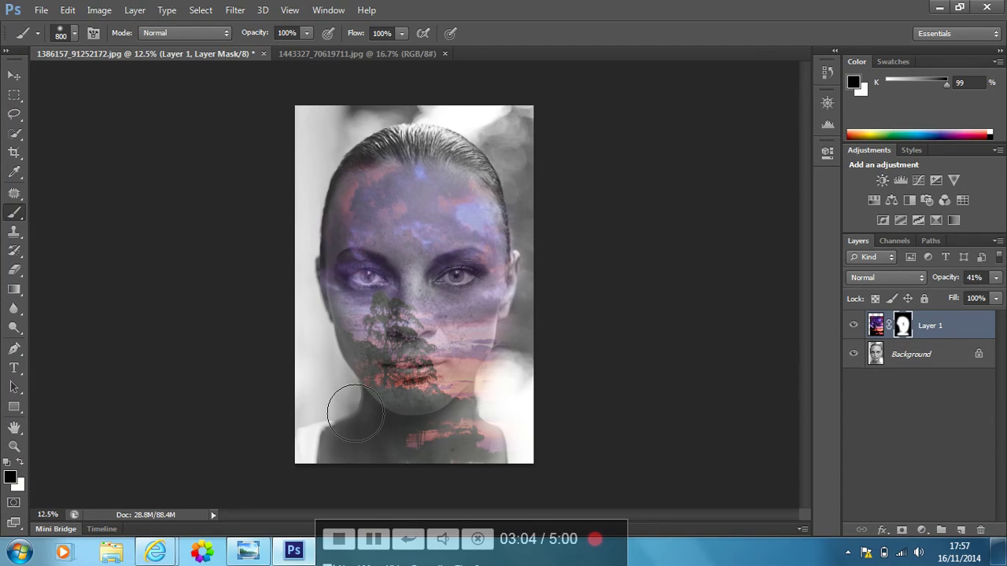
pyautogui.hotkey('ctrl', '+')
pyautogui.hotkey('ctrl', '+')
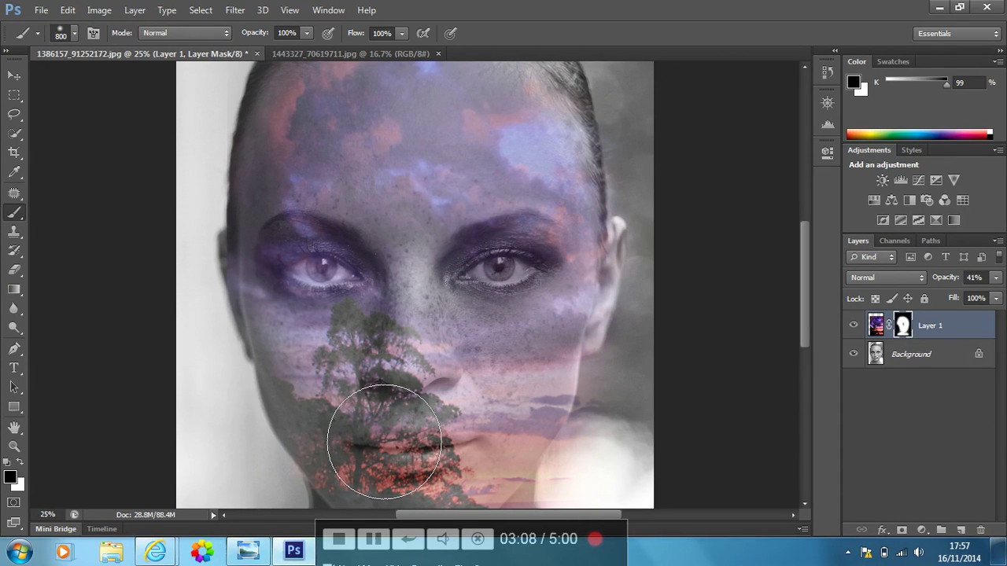
pyautogui.hotkey('ctrl', '-')
pyautogui.hotkey('ctrl', '-')
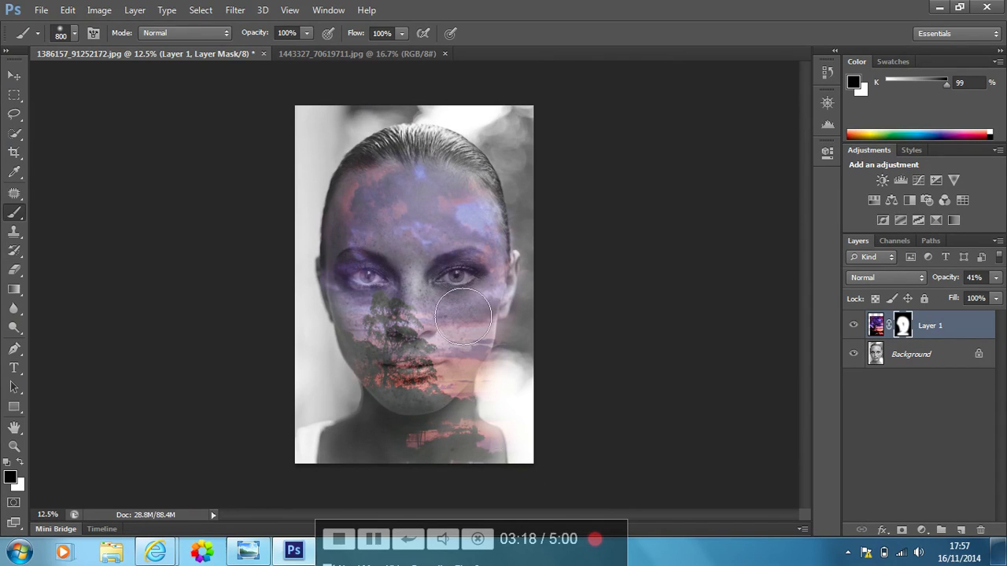
# Step: Try smaller and larger brush sizes, finishing with a 900 px brush
pyautogui.press('[')
pyautogui.press('[')
pyautogui.press('[')
pyautogui.press(']')
pyautogui.press(']')
pyautogui.press(']')
# Step: Apply a Levels adjustment to the Background portrait with input levels 16, 0.93 and 242
pyautogui.click(878, 358)
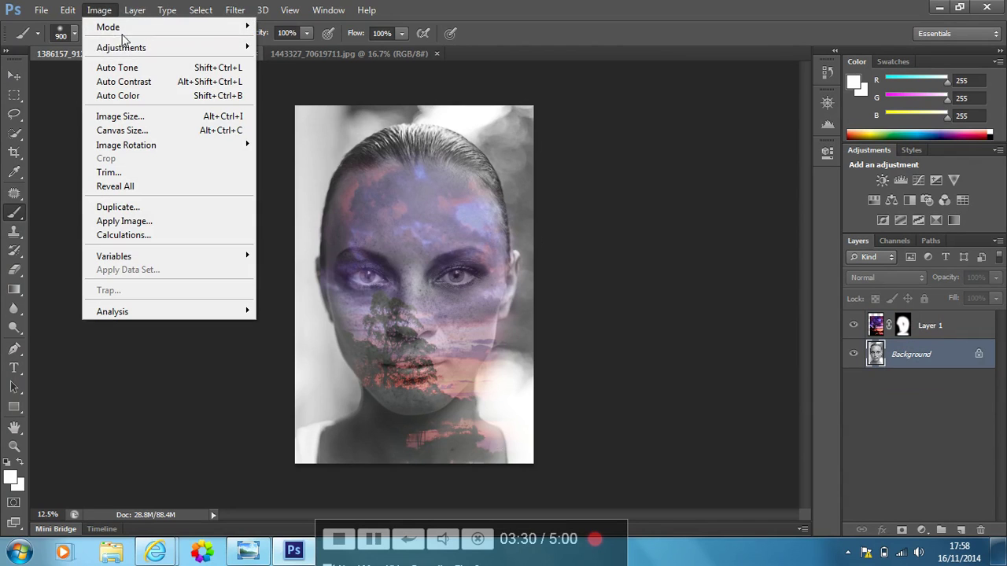
pyautogui.moveTo(128, 47)
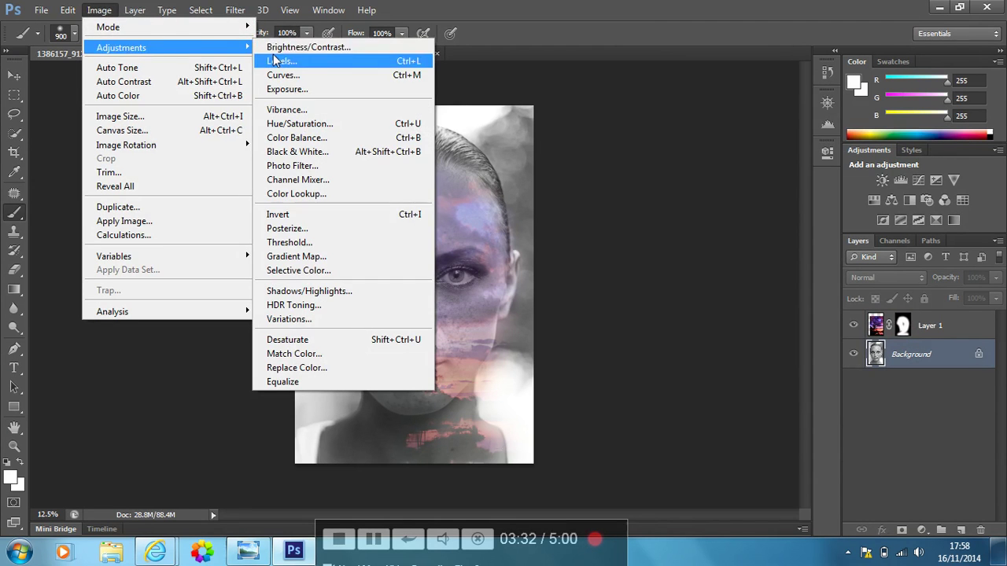
pyautogui.click(280, 60)
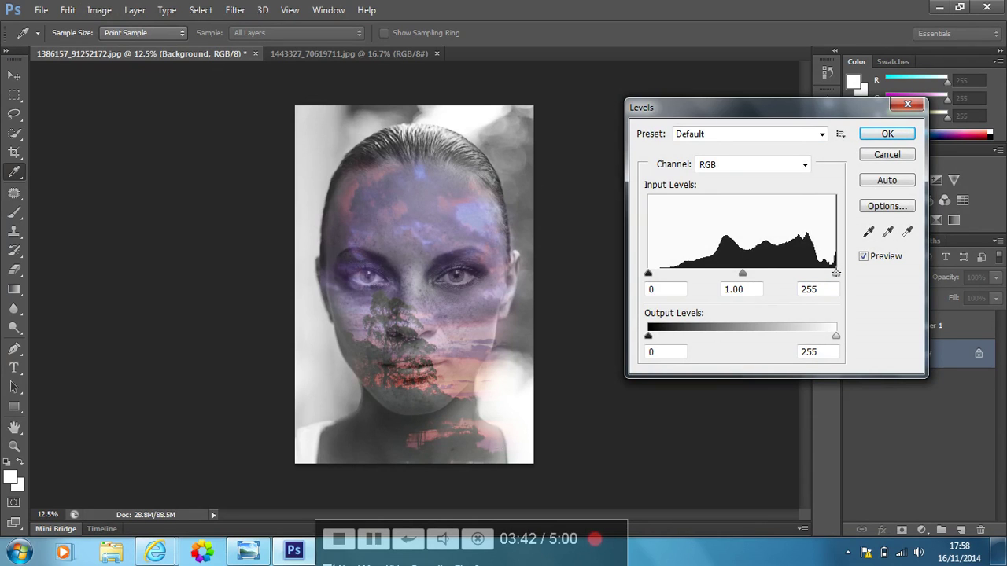
pyautogui.moveTo(650, 273); pyautogui.dragTo(660, 277)
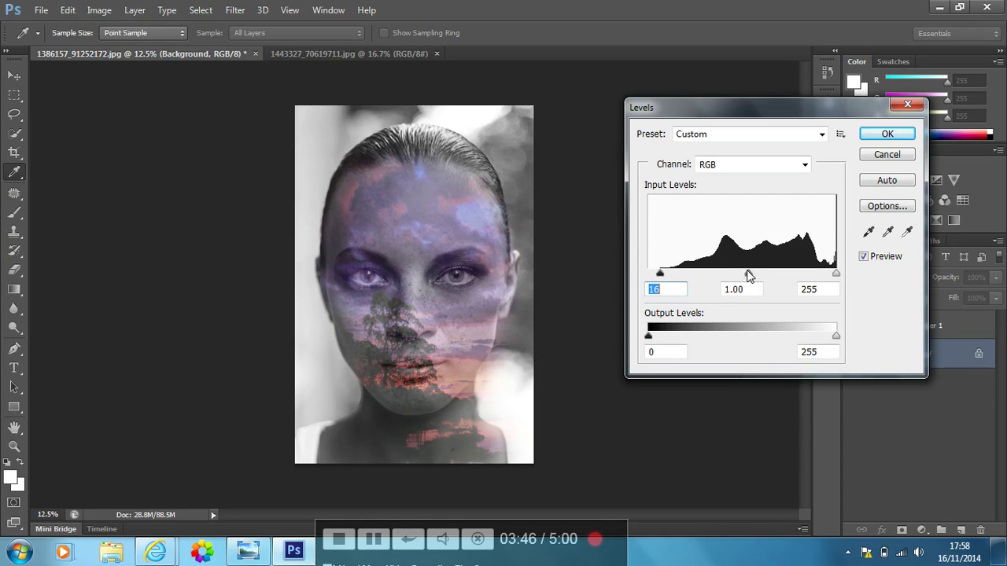
pyautogui.moveTo(748, 274)
pyautogui.mouseDown()
pyautogui.moveTo(736, 277)
pyautogui.moveTo(754, 284)
pyautogui.mouseUp()
pyautogui.moveTo(836, 273); pyautogui.dragTo(826, 282)
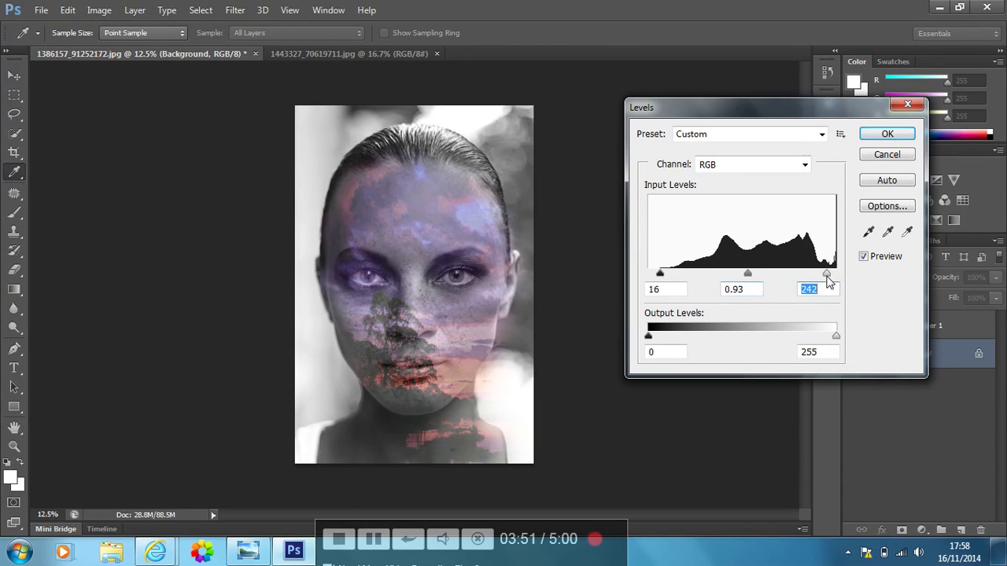
pyautogui.click(887, 134)
pyautogui.press('b')
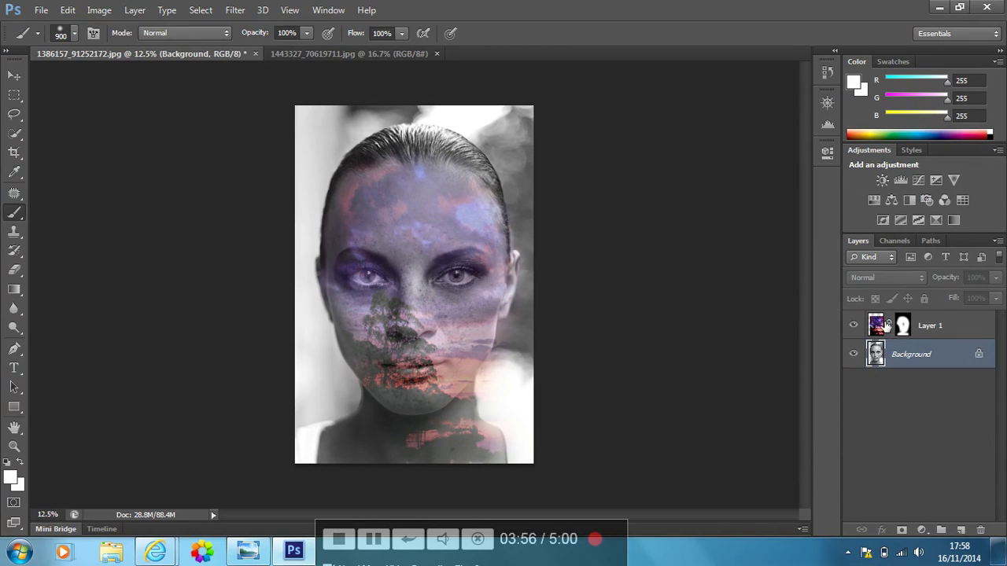
# Step: Apply a Levels adjustment to the sunset image on Layer 1 with black input level 20 and midtones 1.60
pyautogui.click(881, 326)
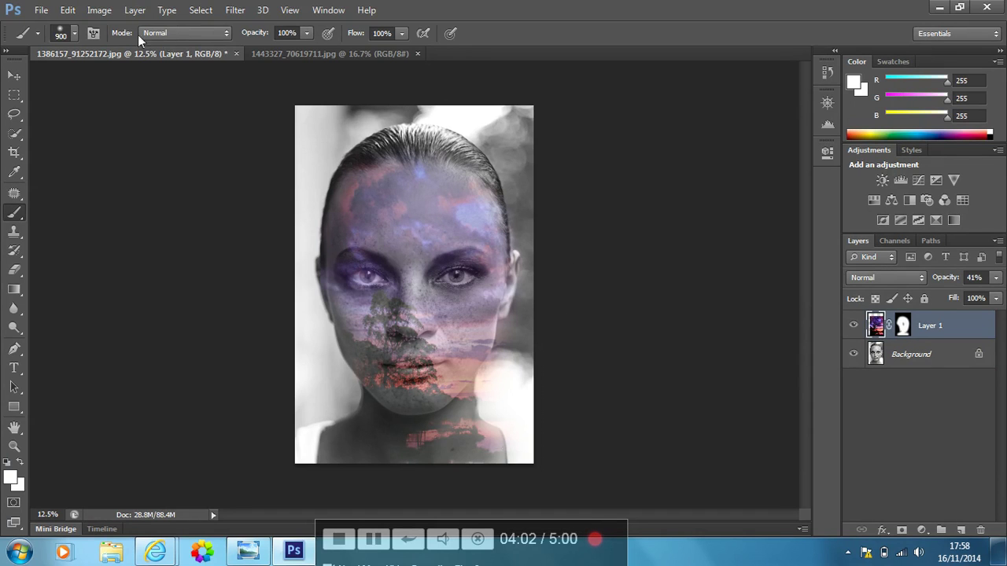
pyautogui.click(101, 10)
pyautogui.moveTo(218, 44)
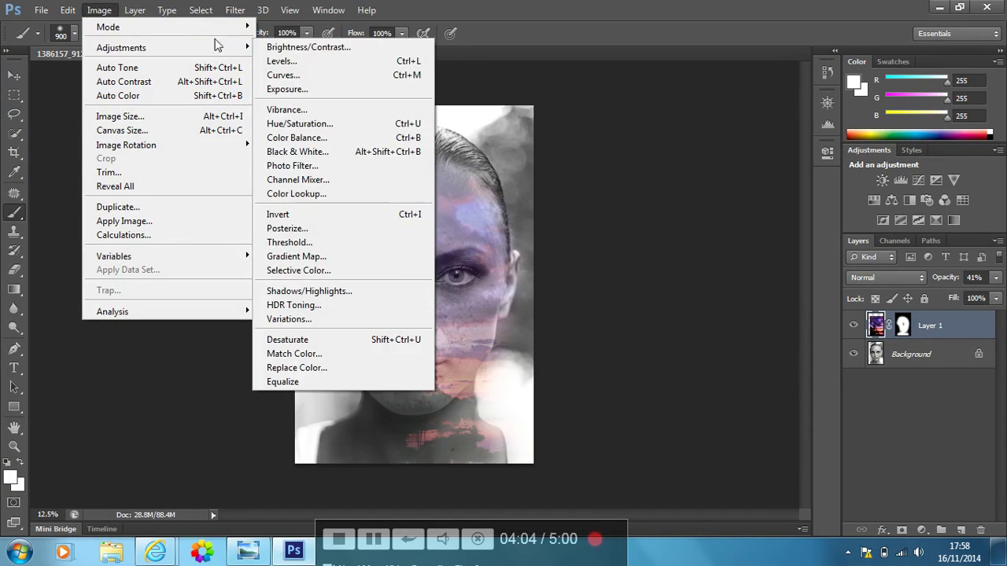
pyautogui.click(268, 62)
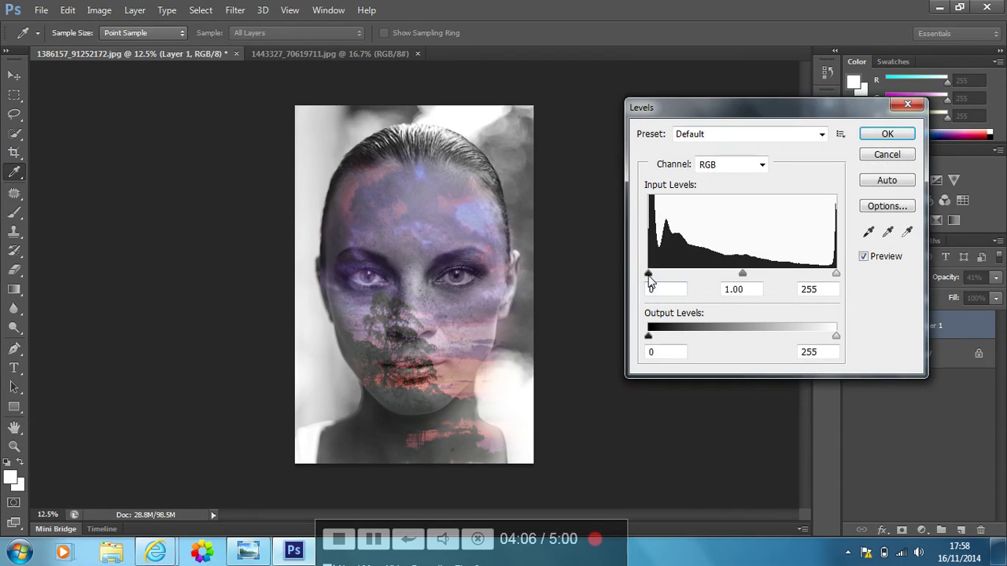
pyautogui.moveTo(649, 276); pyautogui.dragTo(662, 277)
pyautogui.moveTo(747, 275); pyautogui.dragTo(723, 272)
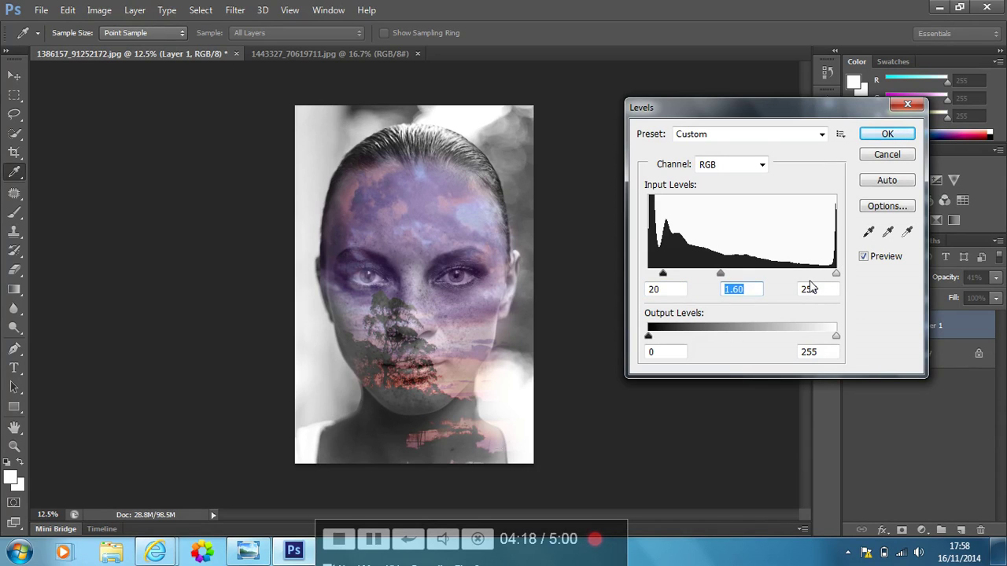
pyautogui.click(888, 134)
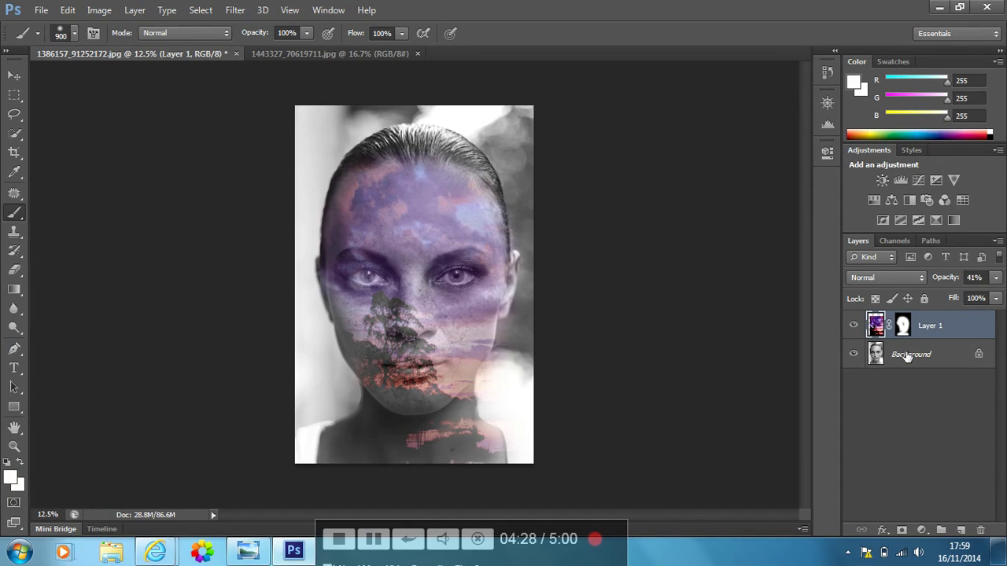
# Step: Select Layer 1 together with the Background and merge them into a single layer
pyautogui.keyDown('ctrl'); pyautogui.click(908, 357); pyautogui.keyUp('ctrl')
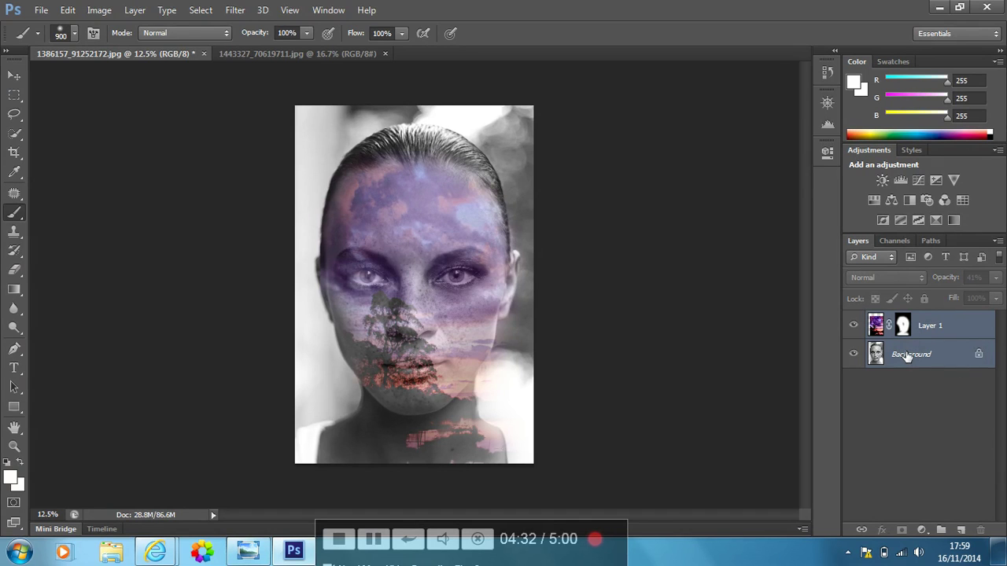
pyautogui.rightClick(904, 355)
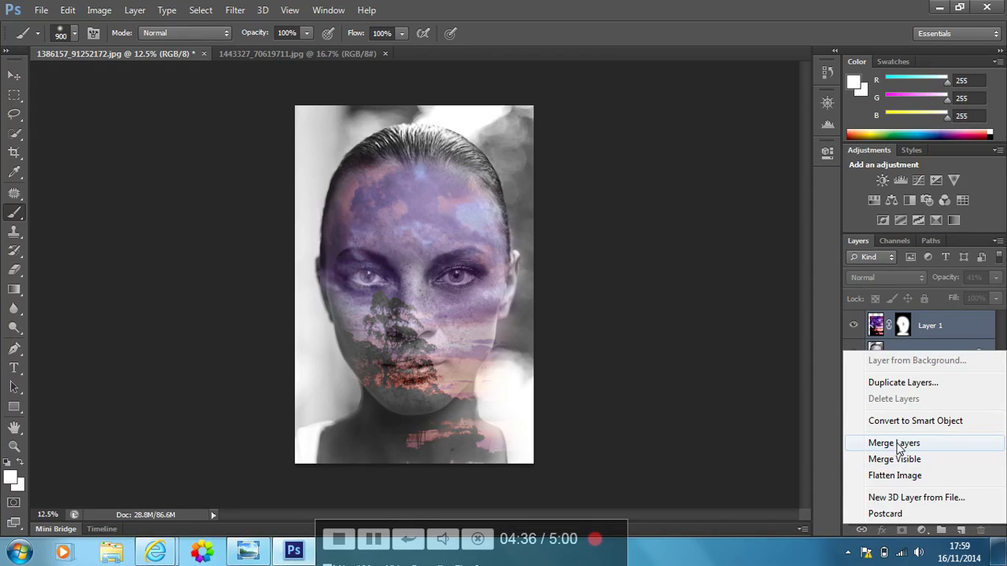
pyautogui.click(135, 9)
pyautogui.click(135, 10)
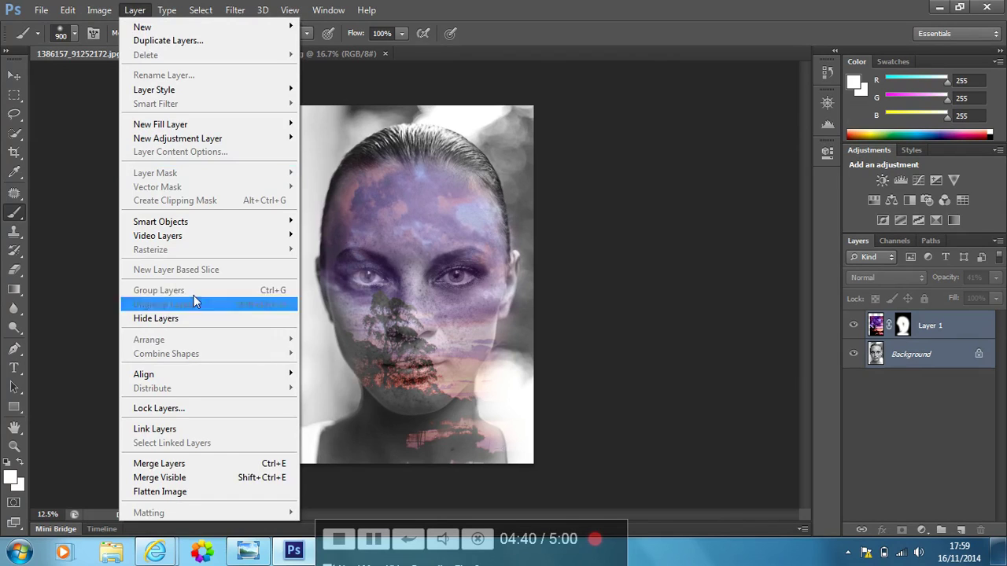
pyautogui.click(193, 464)
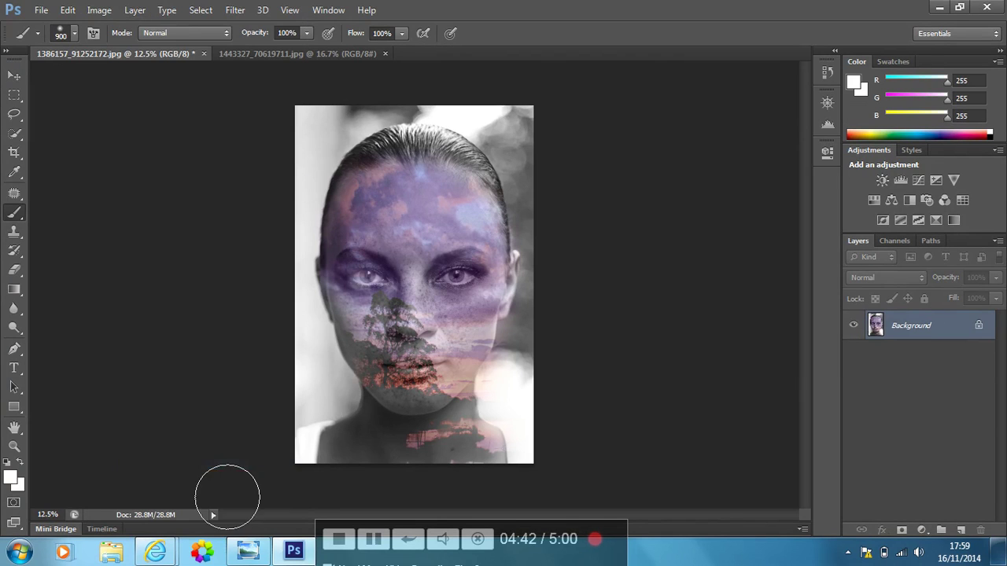